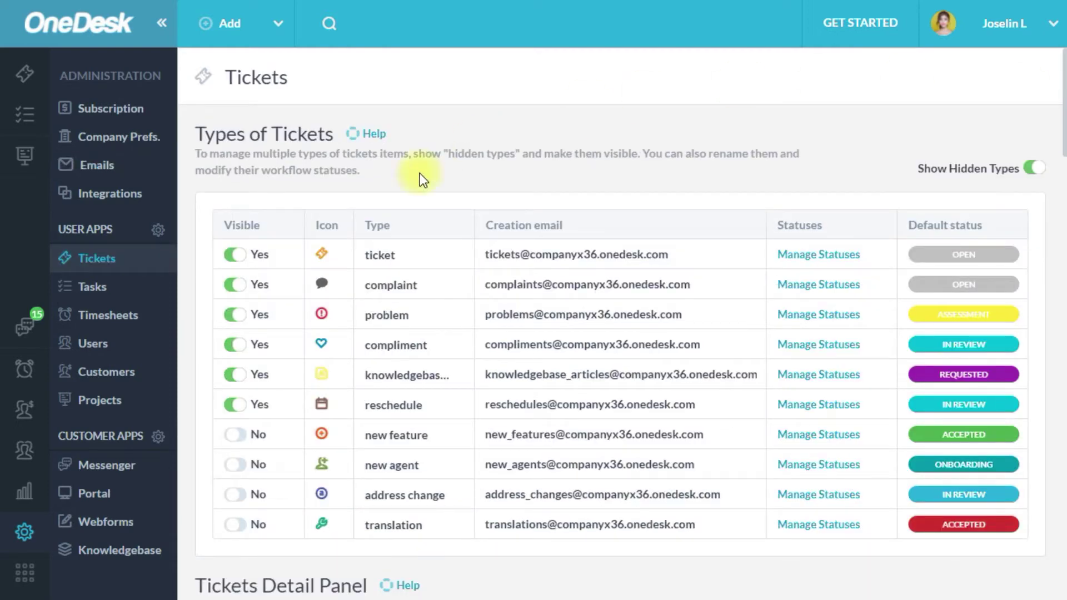
Step: From Emails, open the status-change email template and browse its insertable item properties
{"action": "left_click", "coordinate": [93, 287]}
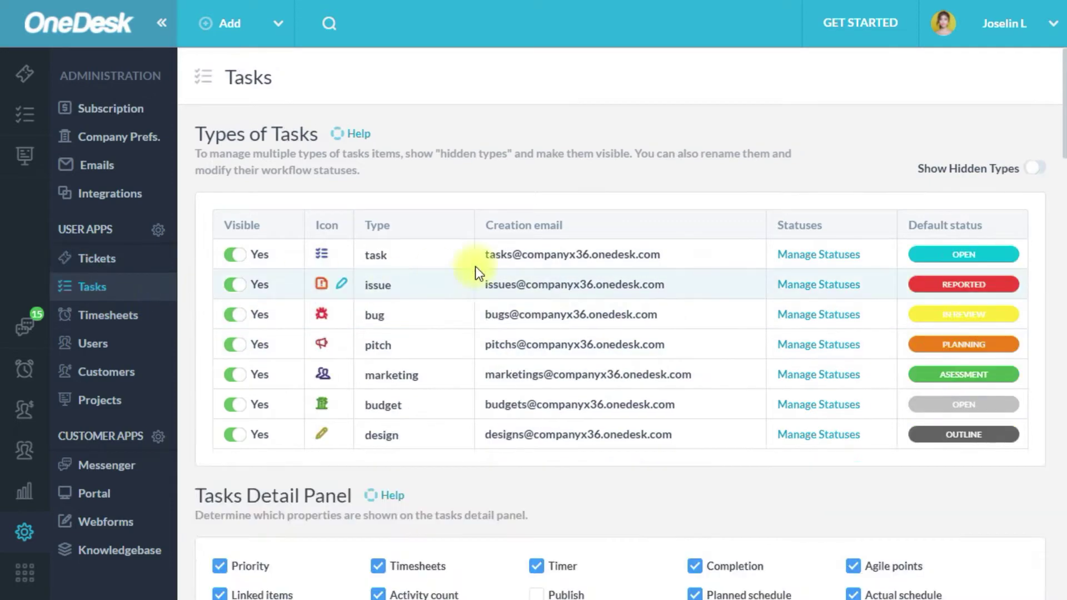
{"action": "scroll", "coordinate": [769, 248], "scroll_direction": "down", "scroll_amount": 5}
{"action": "scroll", "coordinate": [767, 269], "scroll_direction": "down", "scroll_amount": 5}
{"action": "scroll", "coordinate": [749, 289], "scroll_direction": "down", "scroll_amount": 5}
{"action": "scroll", "coordinate": [746, 291], "scroll_direction": "down", "scroll_amount": 5}
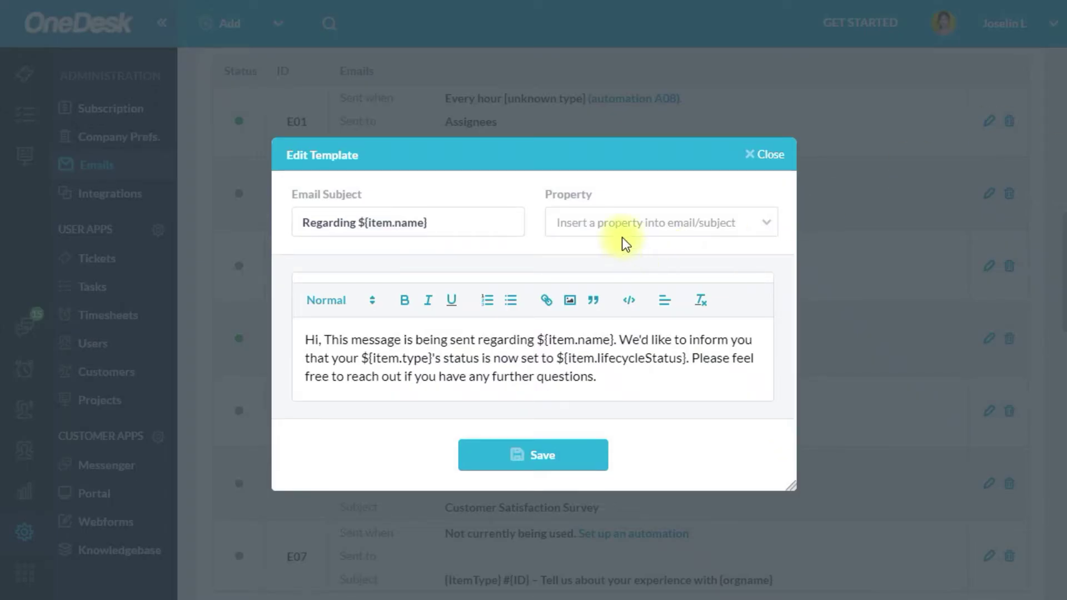
{"action": "left_click", "coordinate": [626, 223]}
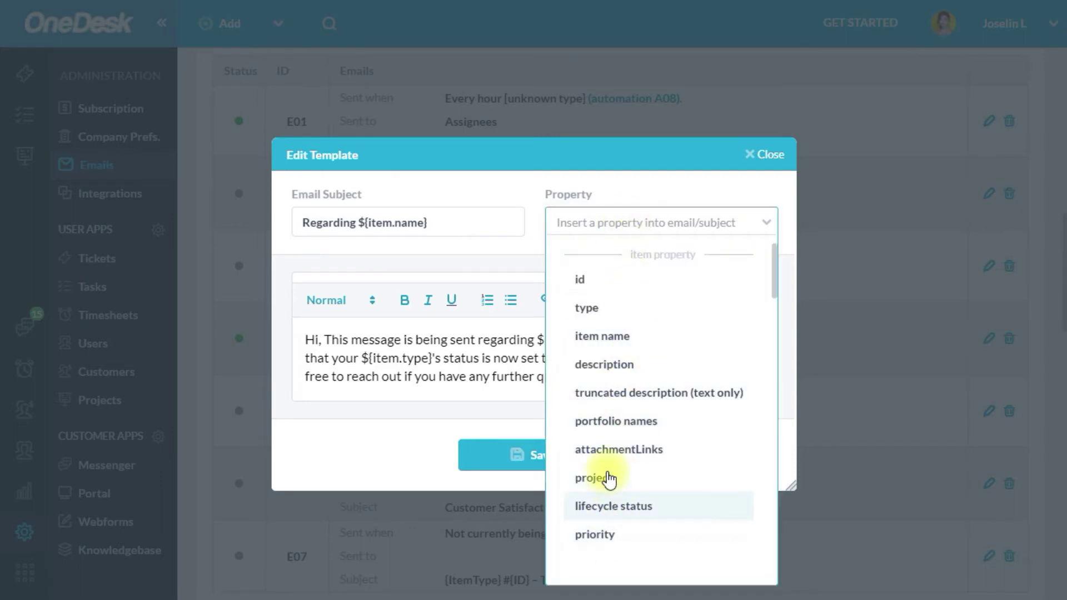
{"action": "scroll", "coordinate": [619, 514], "scroll_direction": "down", "scroll_amount": 3}
{"action": "scroll", "coordinate": [619, 467], "scroll_direction": "down", "scroll_amount": 3}
{"action": "scroll", "coordinate": [619, 418], "scroll_direction": "down", "scroll_amount": 3}
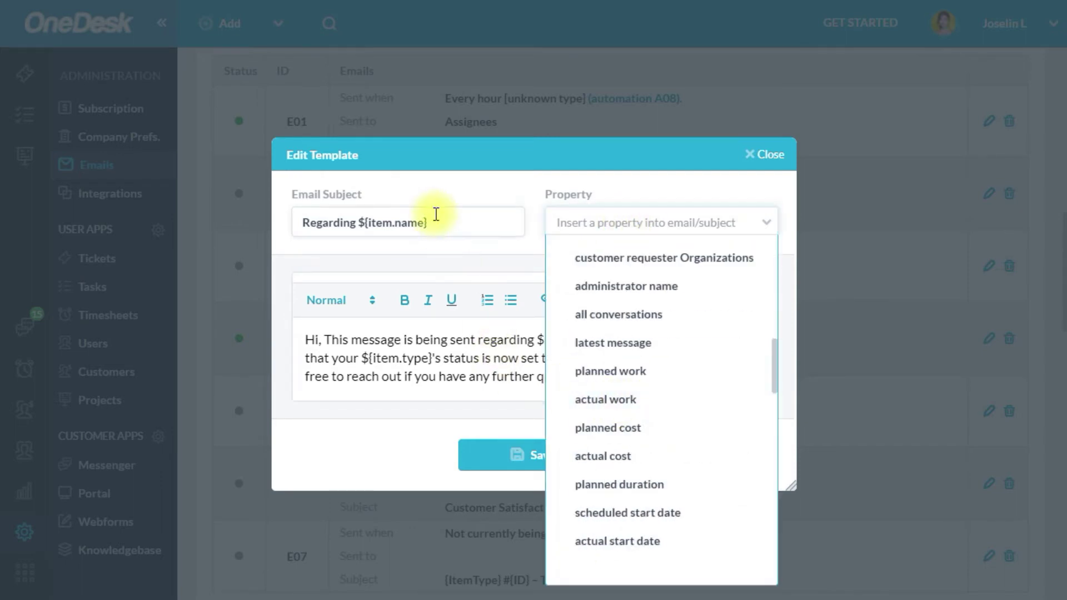
{"action": "left_click", "coordinate": [433, 222]}
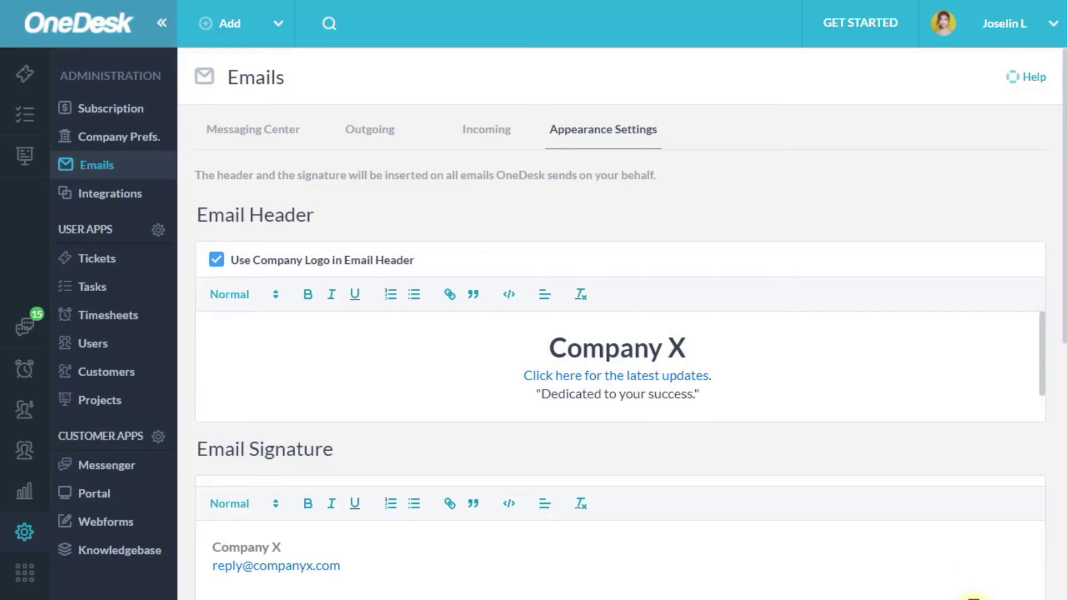
{"action": "scroll", "coordinate": [857, 379], "scroll_direction": "down", "scroll_amount": 2}
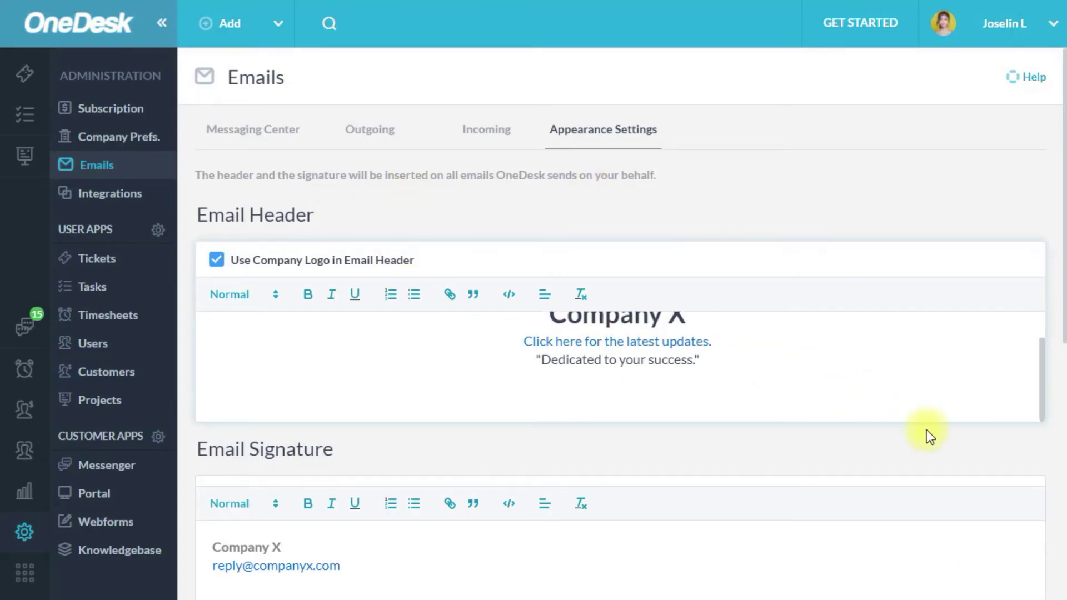
{"action": "scroll", "coordinate": [916, 434], "scroll_direction": "down", "scroll_amount": 4}
{"action": "scroll", "coordinate": [958, 450], "scroll_direction": "down", "scroll_amount": 4}
{"action": "scroll", "coordinate": [978, 444], "scroll_direction": "down", "scroll_amount": 3}
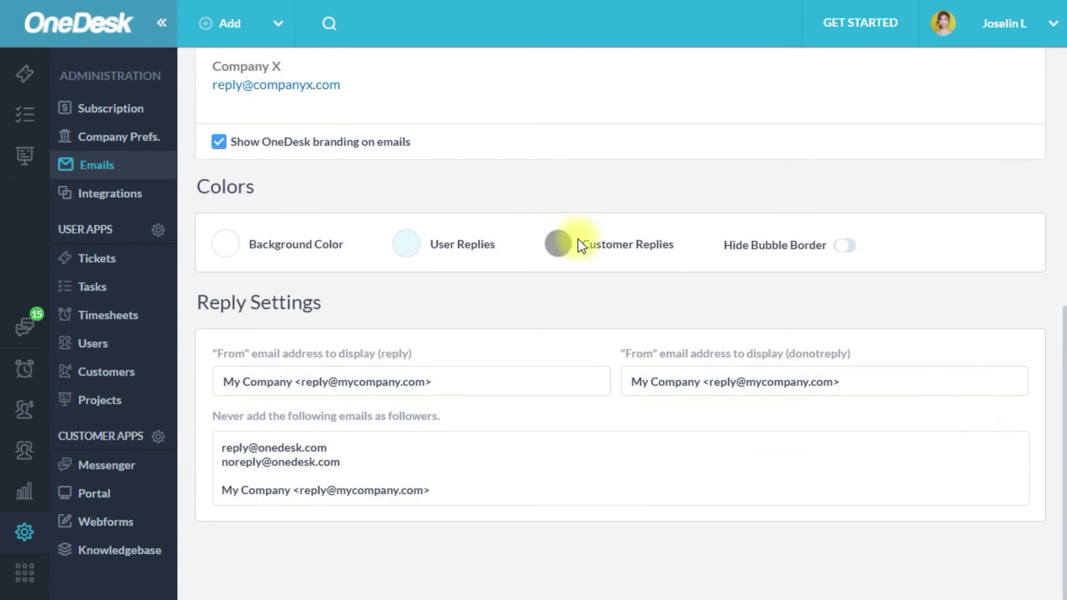